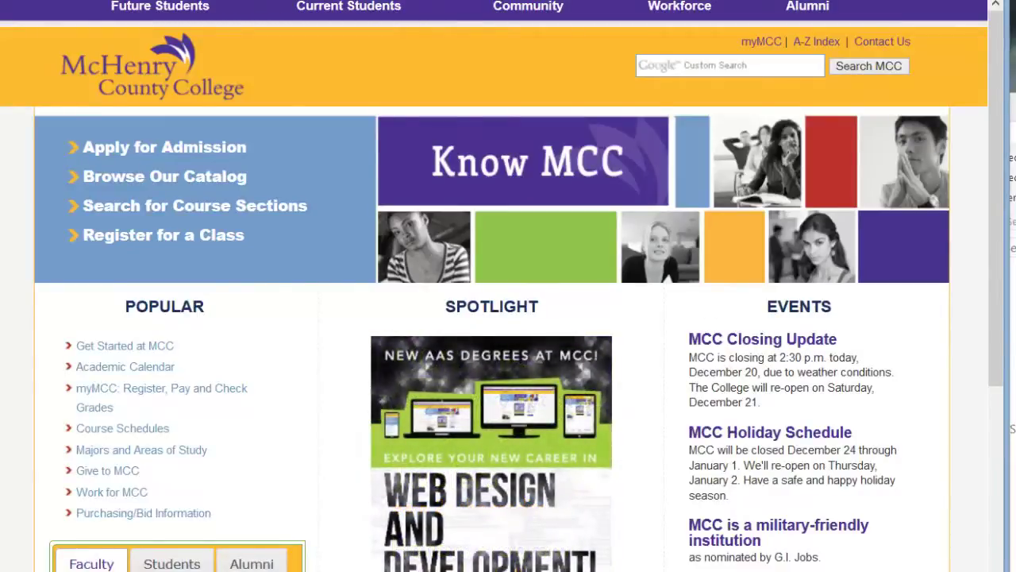
Step: Open the cPanel login page for mccdgm.net from the address-bar history suggestions
type("mccdgm.net")
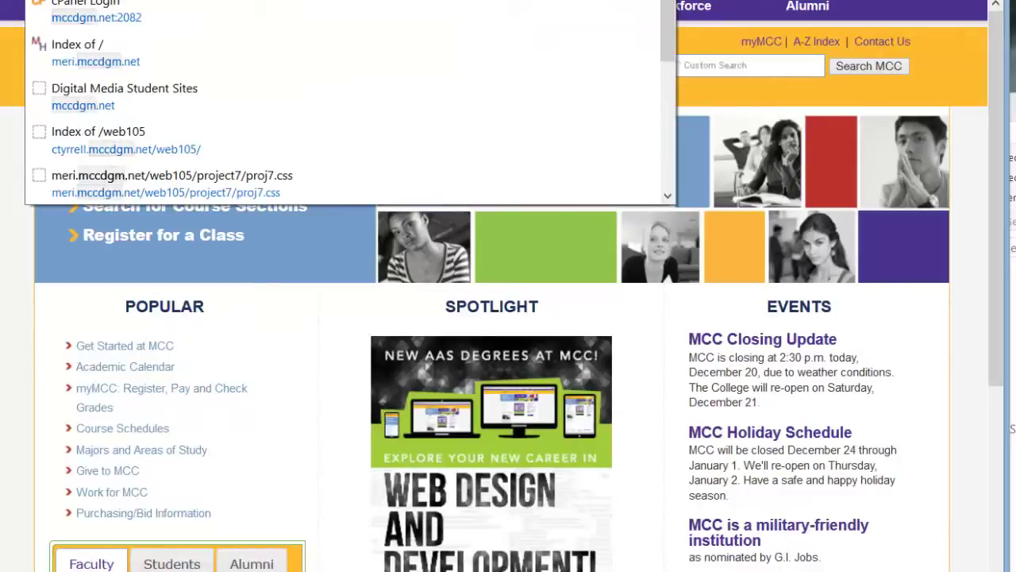
key("Return")
key("F4")
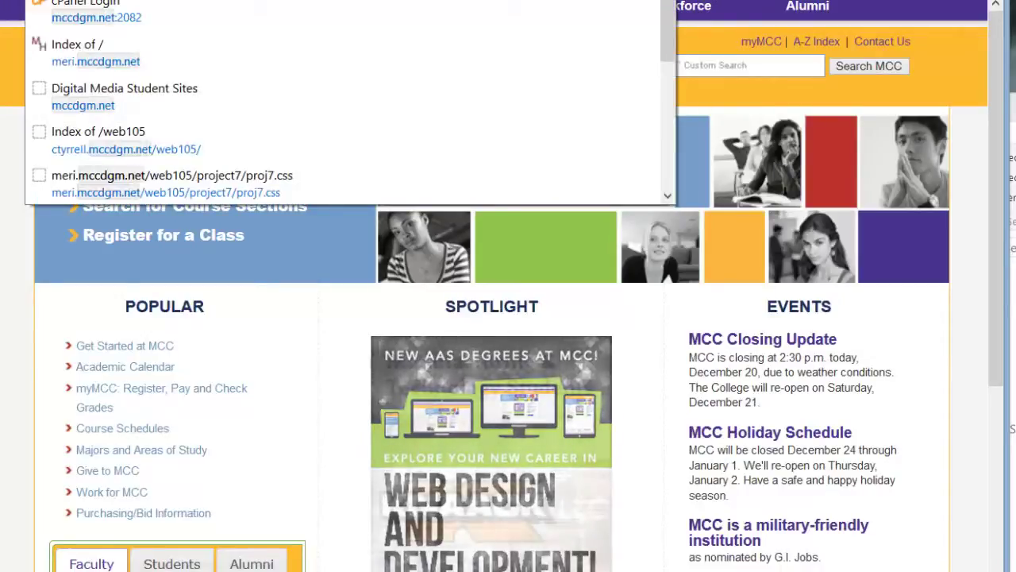
scroll(349, 103, "down", 1)
scroll(350, 103, "down", 3)
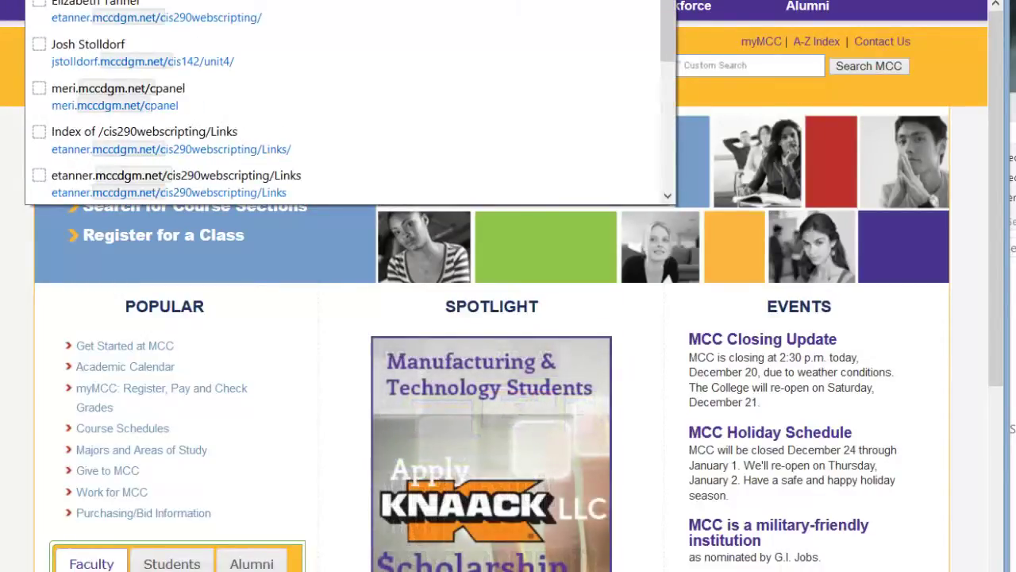
key("Escape")
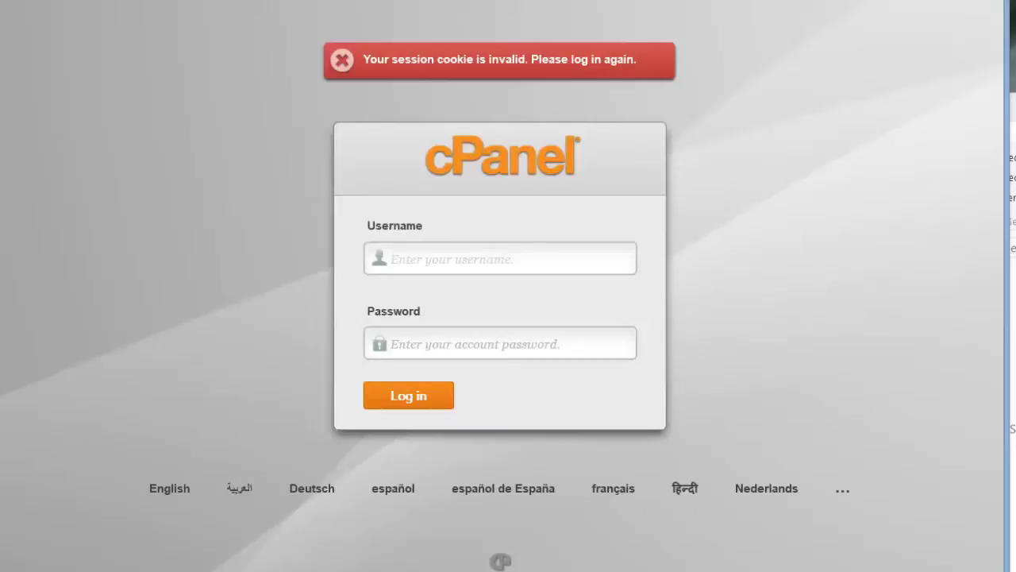
Step: Sign in with the account username and password, landing on the required Change Password page
type("meri")
left_click(500, 343)
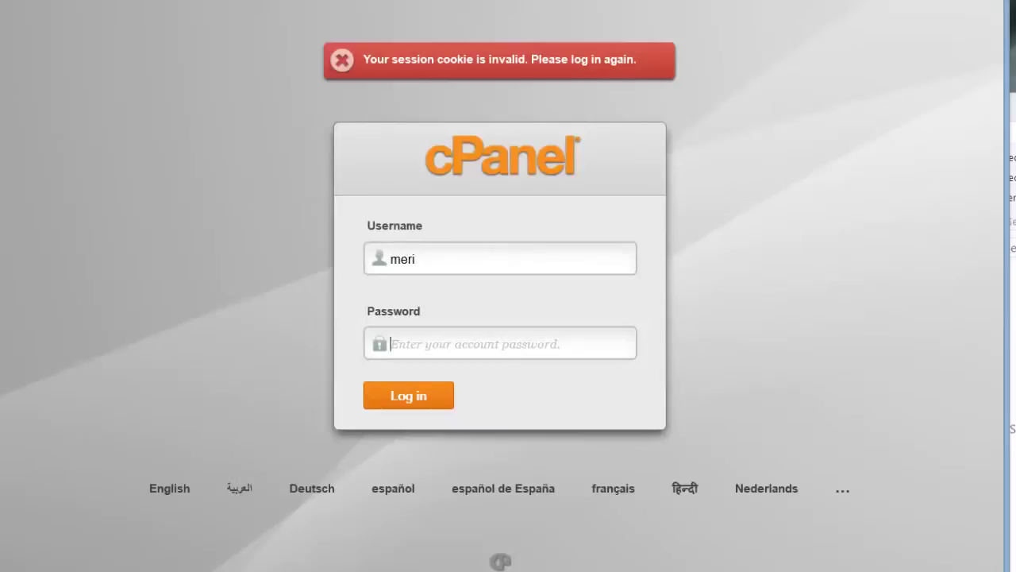
type("•••••••••")
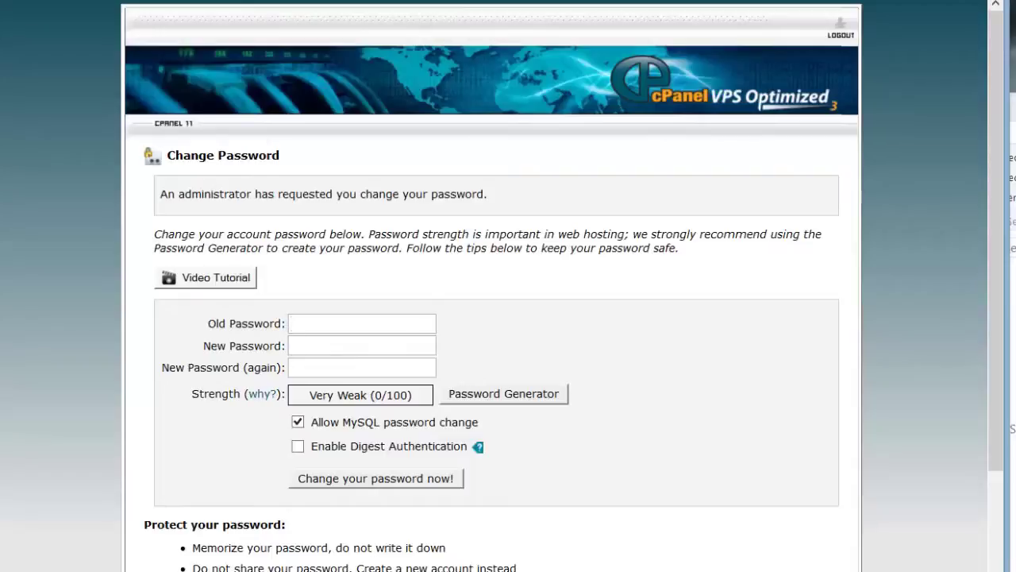
Step: Enter the old password and a Very Strong (100/100) new password, then start retyping it to confirm
type("••••••••")
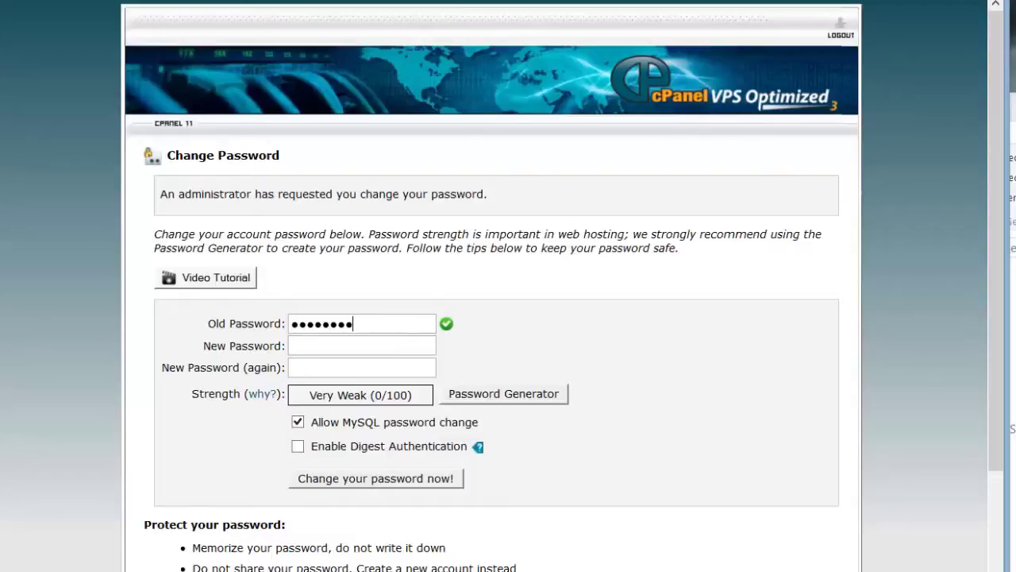
key("Tab")
type("abc")
key("BackSpace")
key("BackSpace")
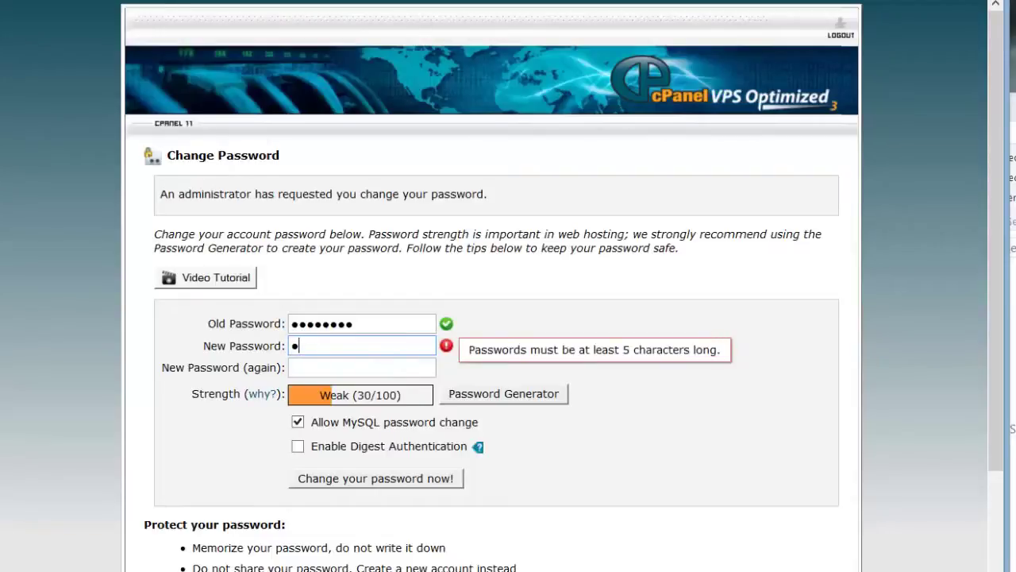
type("bcdefg")
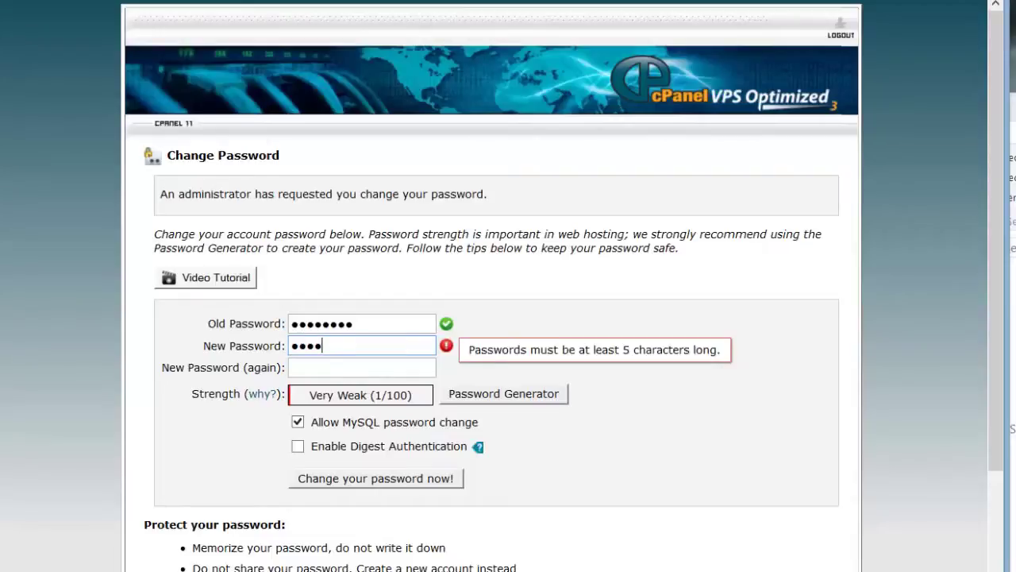
type("hijk")
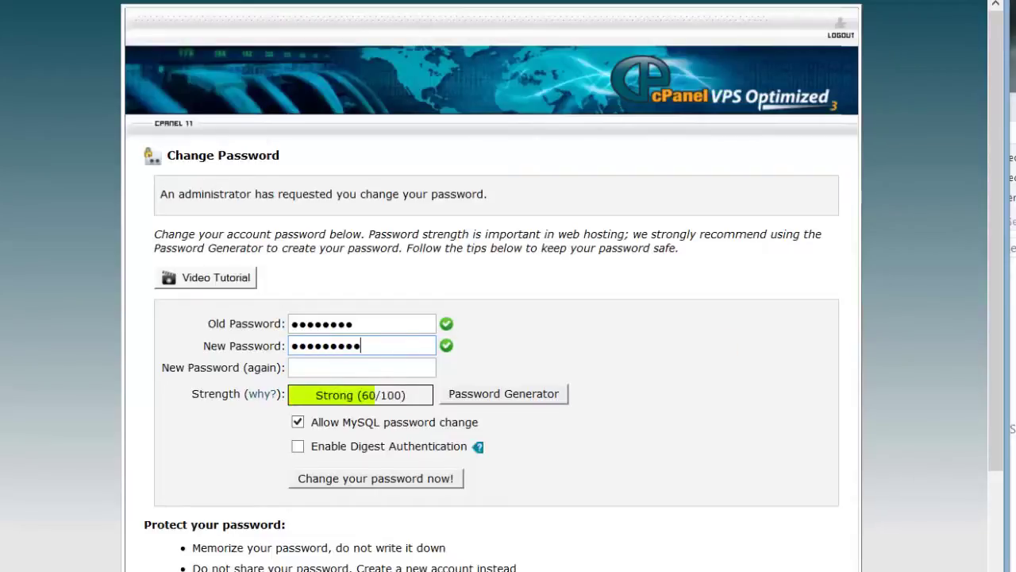
left_click(361, 367)
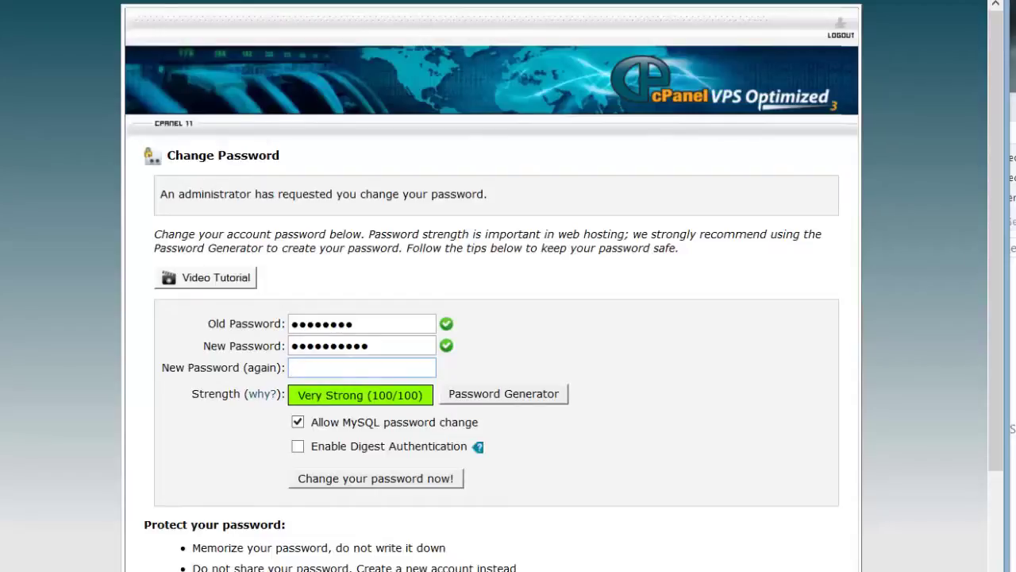
type("abcdefghi")
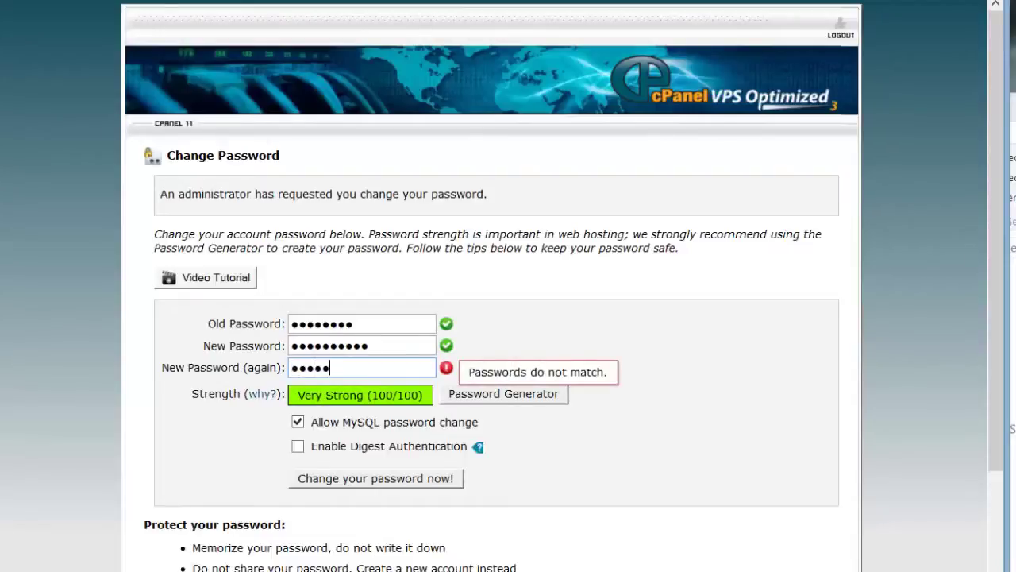
type("j")
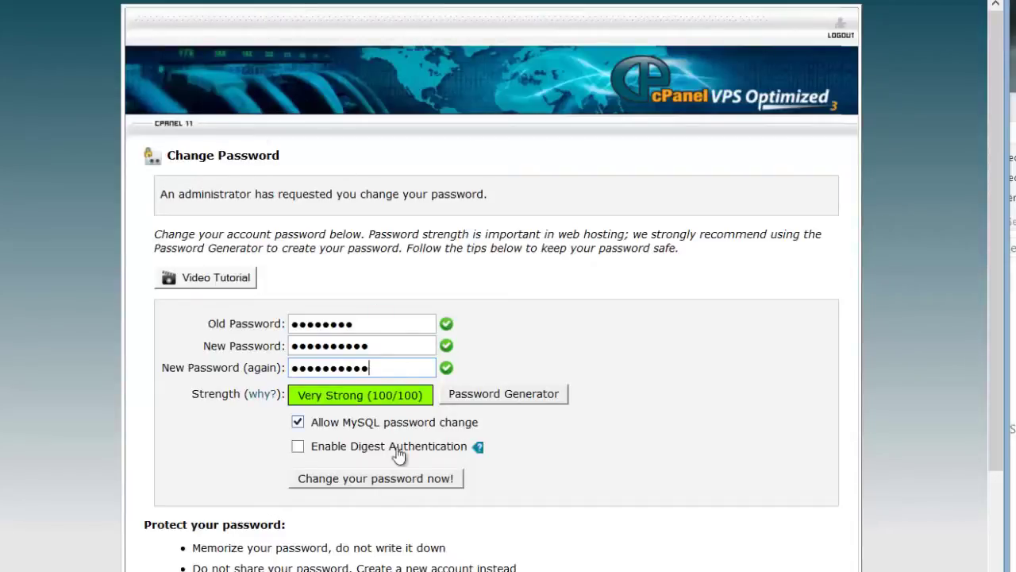
Step: Save the new password for system, ftp, mail and MySQL, then go back to the login page
left_click(395, 481)
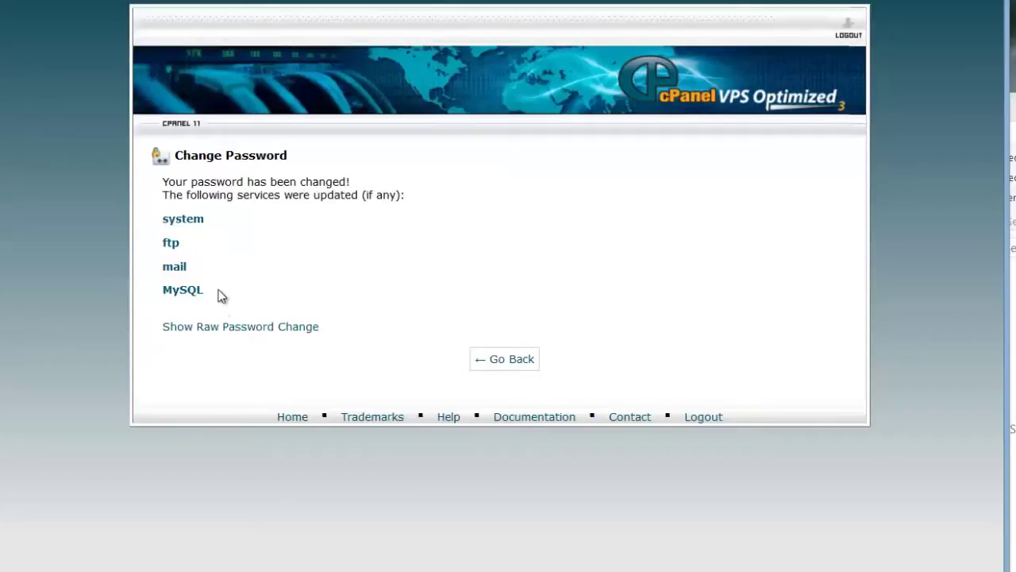
left_click(492, 360)
Step: Log back into cPanel using the new password
left_click(492, 357)
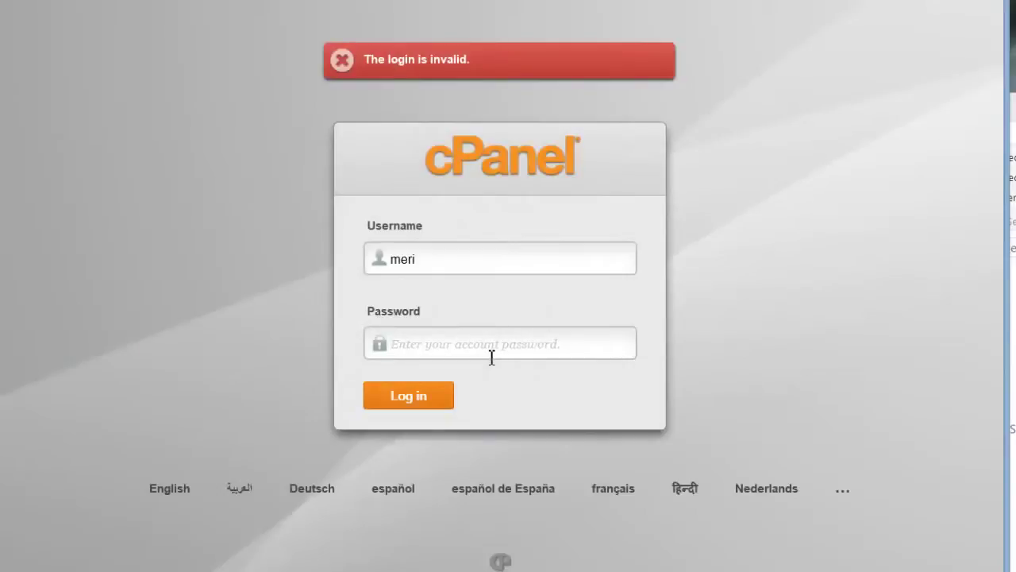
type("***")
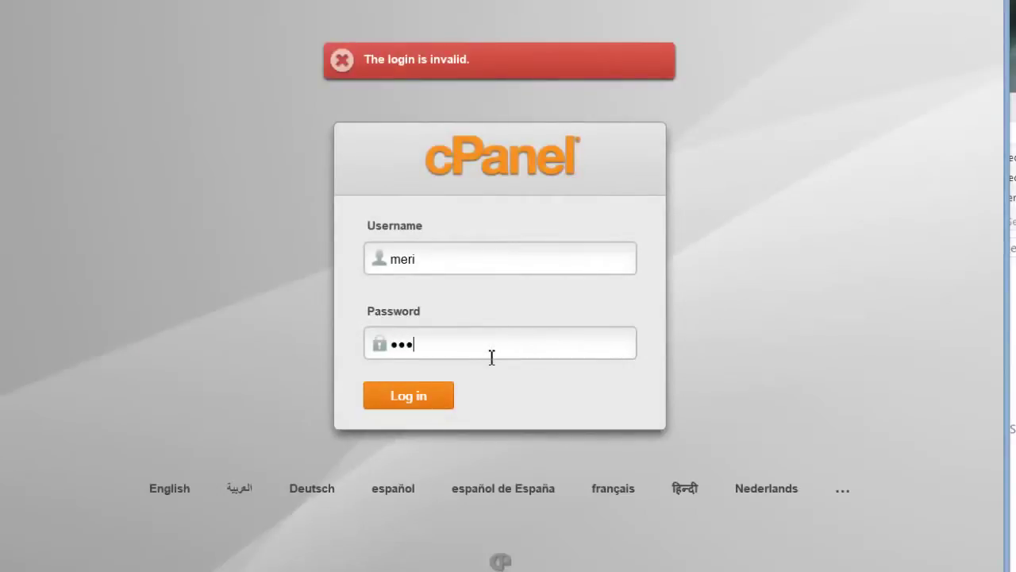
type("*******")
left_click(433, 401)
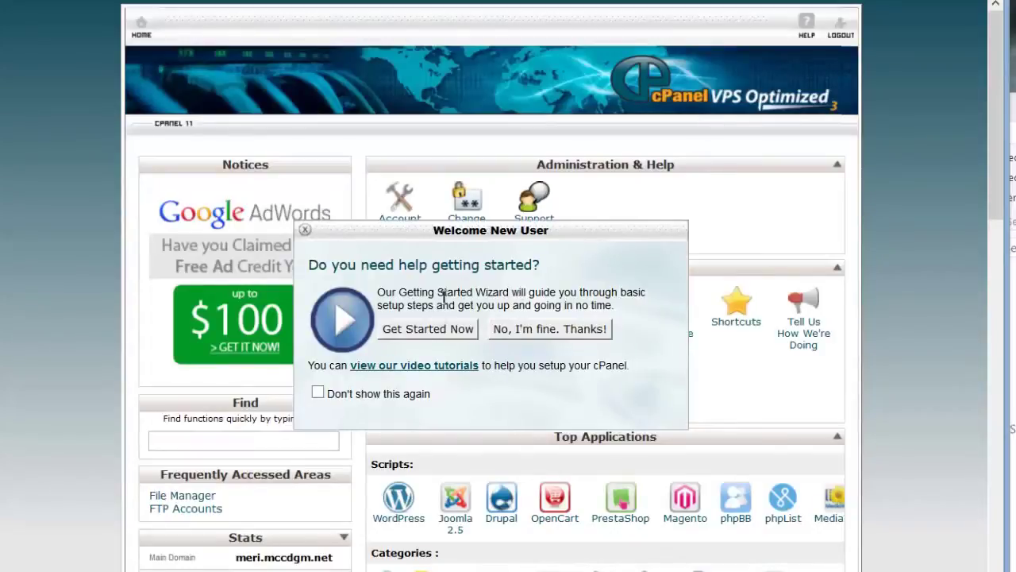
Step: Tick 'Don't show this again', close the Welcome New User prompt, and scroll down to the Files tools
left_click(318, 394)
left_click(306, 233)
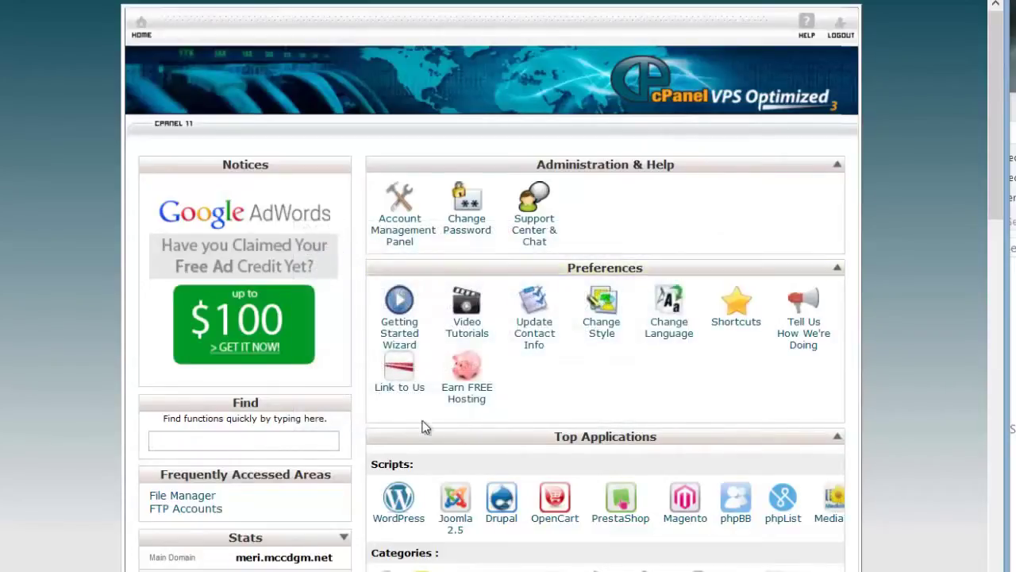
scroll(421, 424, "down", 3)
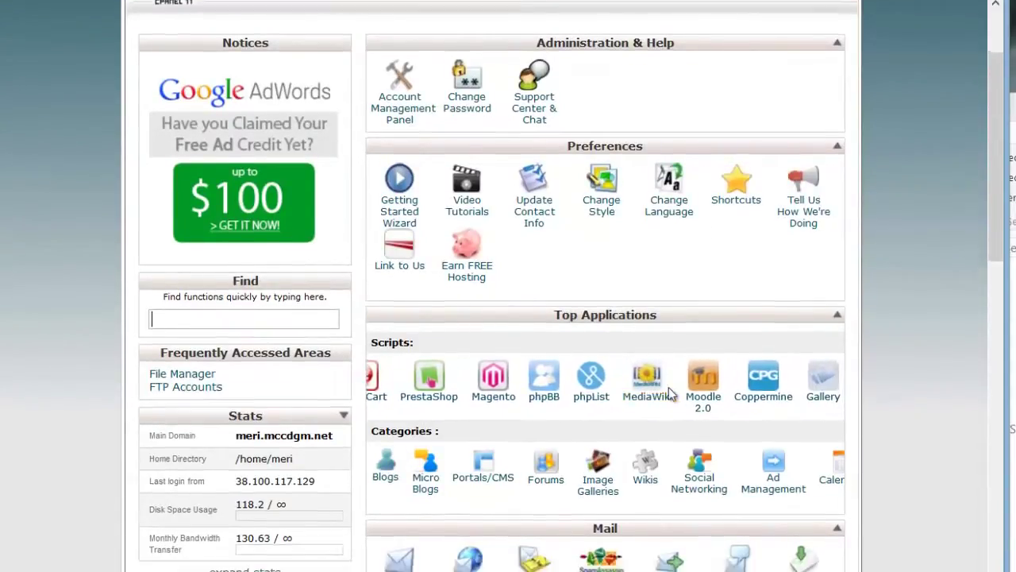
scroll(673, 397, "down", 3)
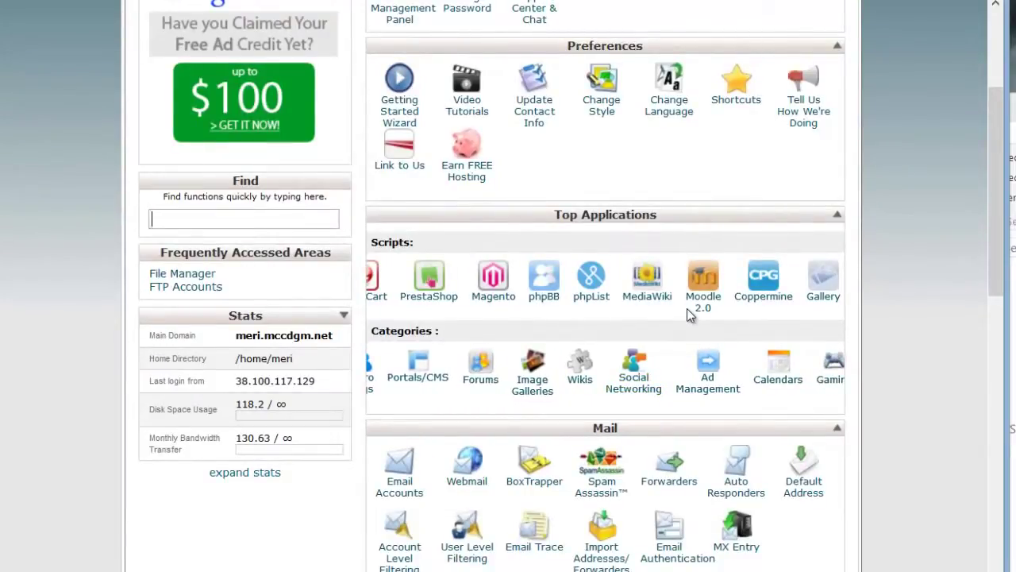
scroll(688, 310, "down", 3)
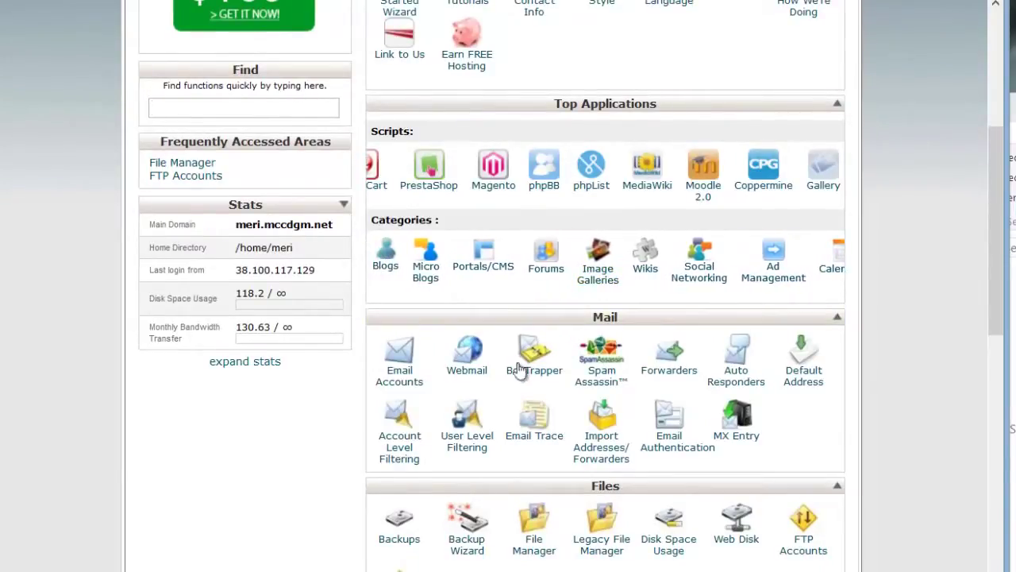
scroll(579, 383, "down", 5)
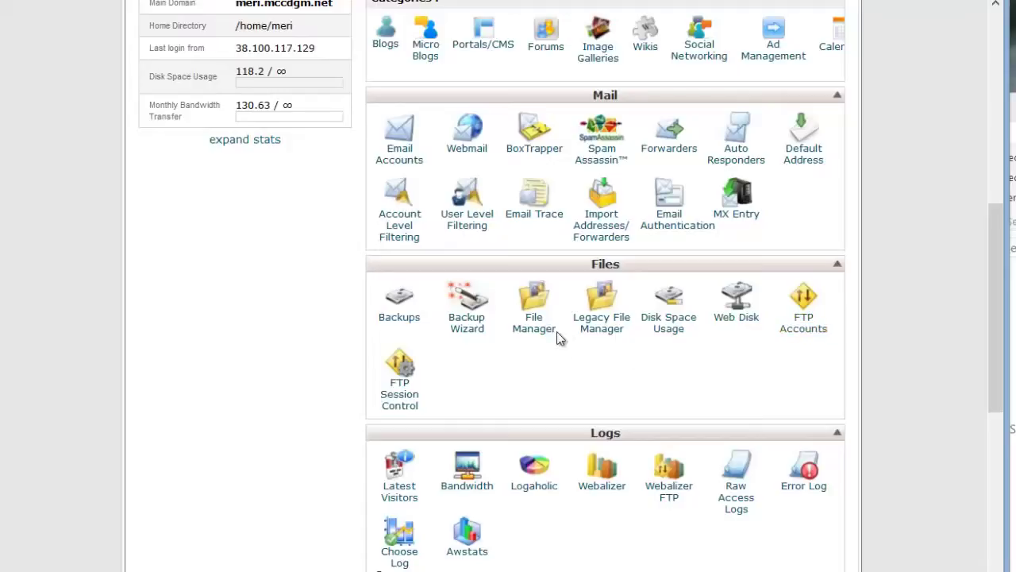
Step: Open File Manager at the public_html web root, then open a new browser tab
left_click(530, 327)
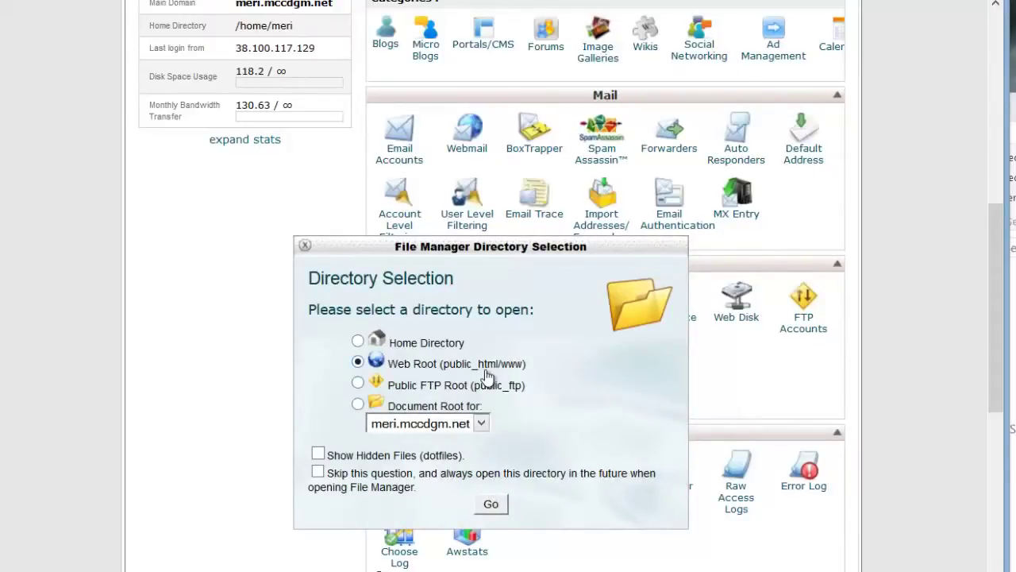
left_click(495, 502)
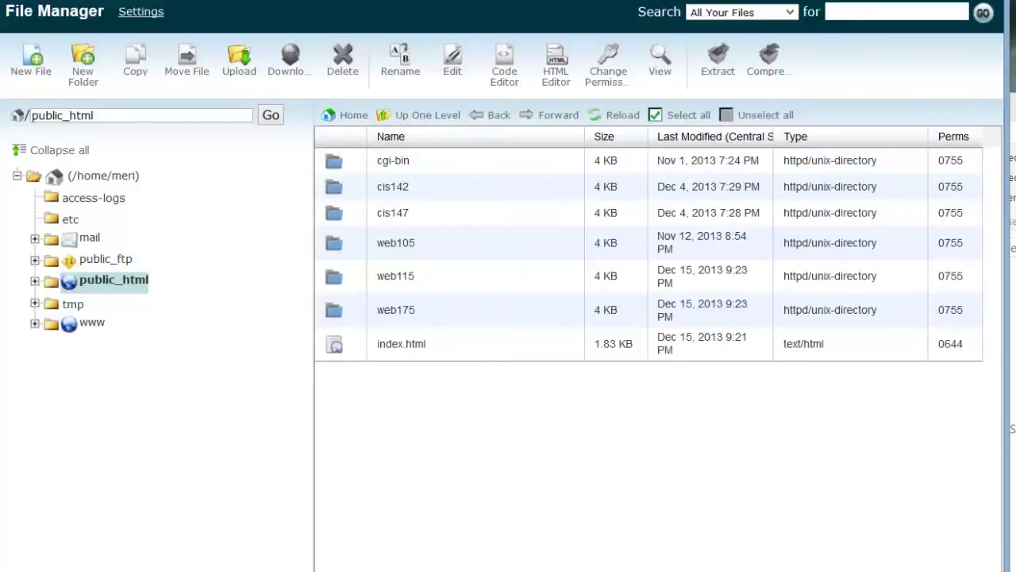
key("ctrl+t")
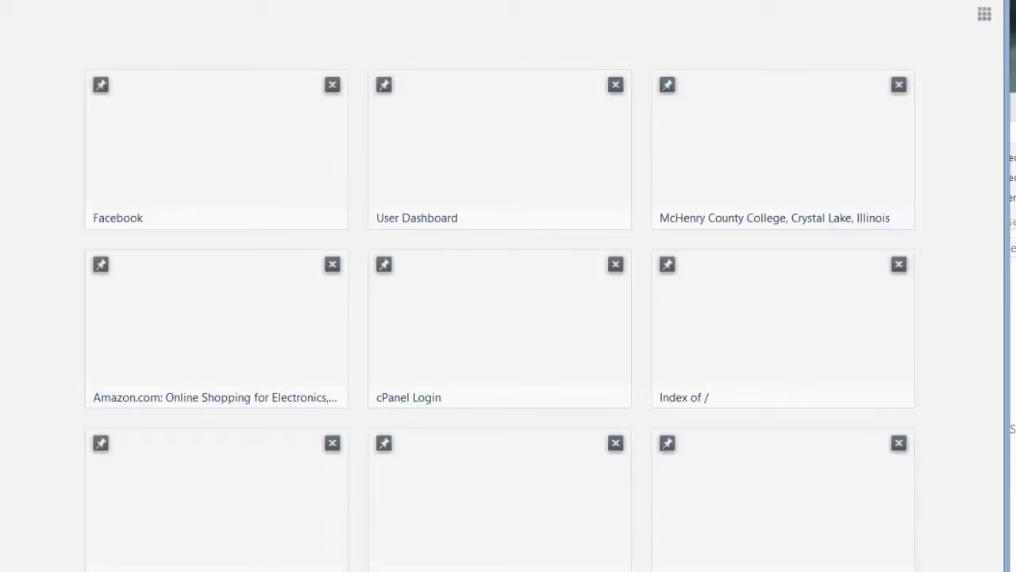
Step: Enter the site's mccdgm.net subdomain address in the new tab's address bar
type("meri.mcc")
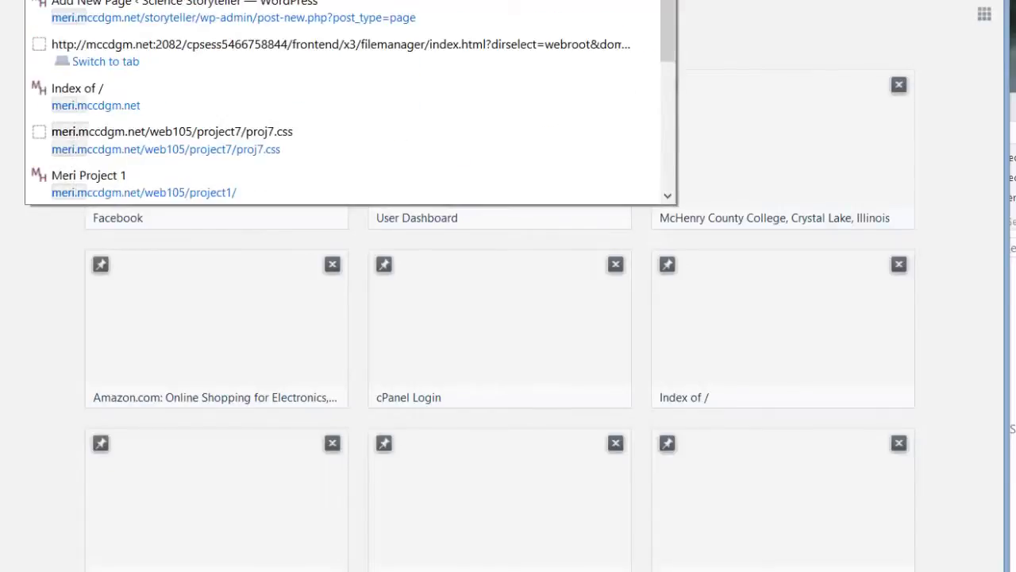
type("dgm.net")
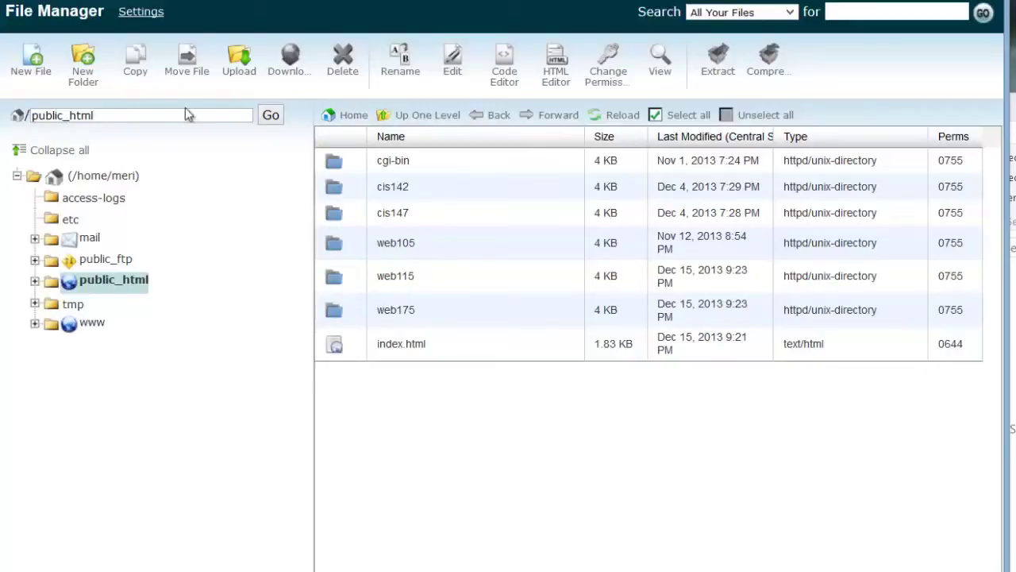
Step: Begin a new folder named web175 in public_html, then cancel because it already exists
left_click(102, 83)
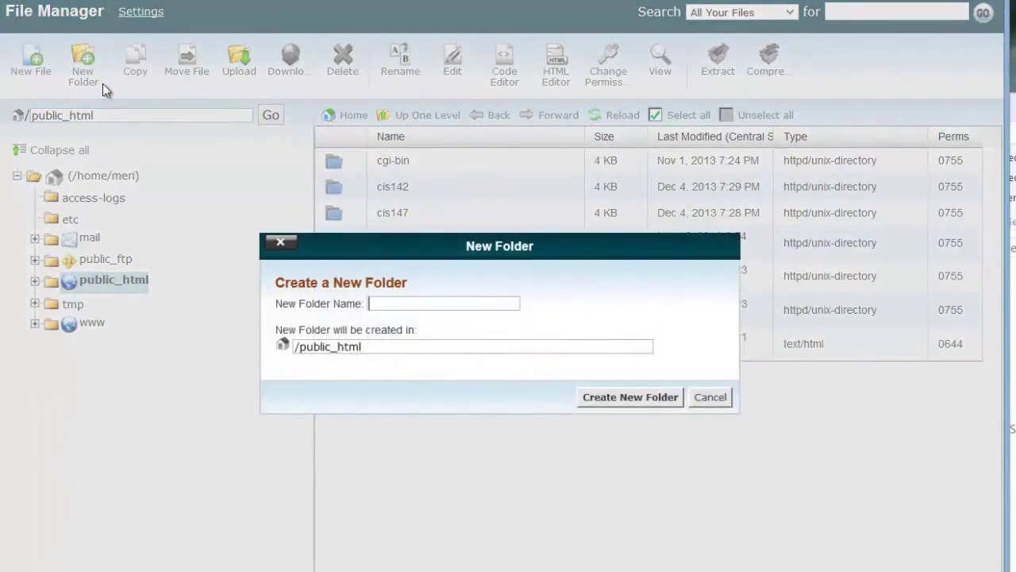
type("web175")
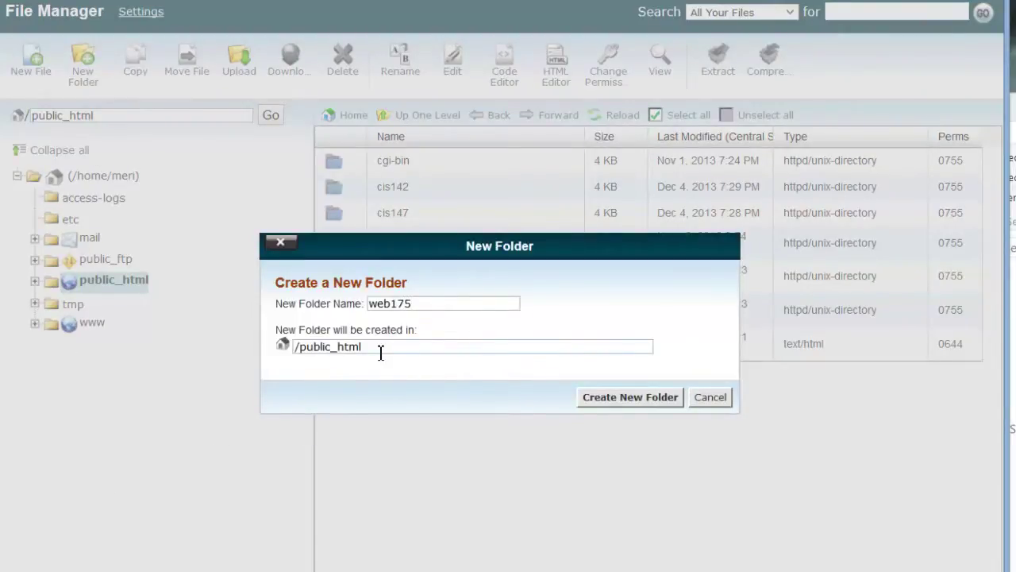
left_click(703, 399)
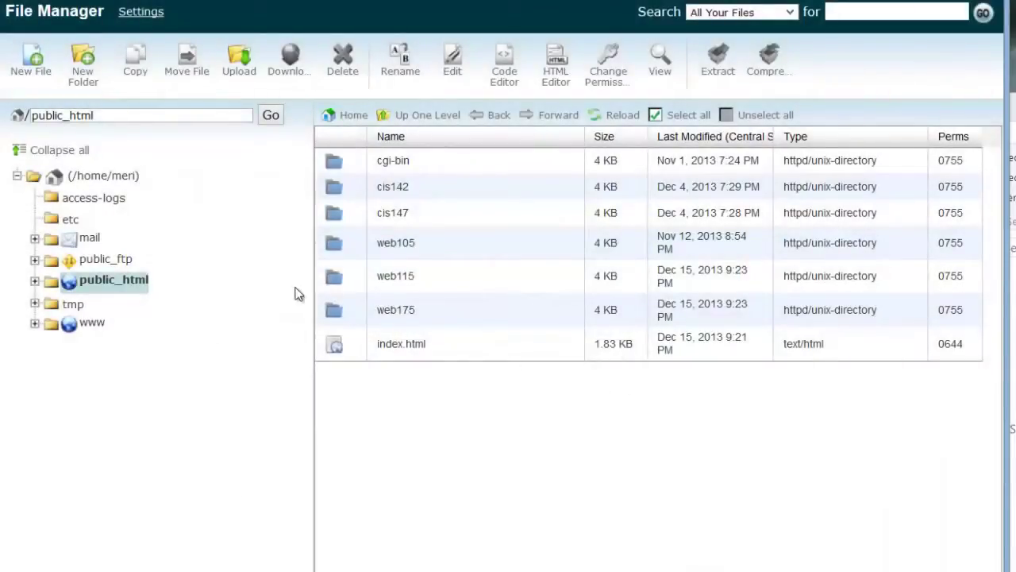
Step: Open the web175 folder and create 'labs' and 'images' subfolders inside it
double_click(343, 316)
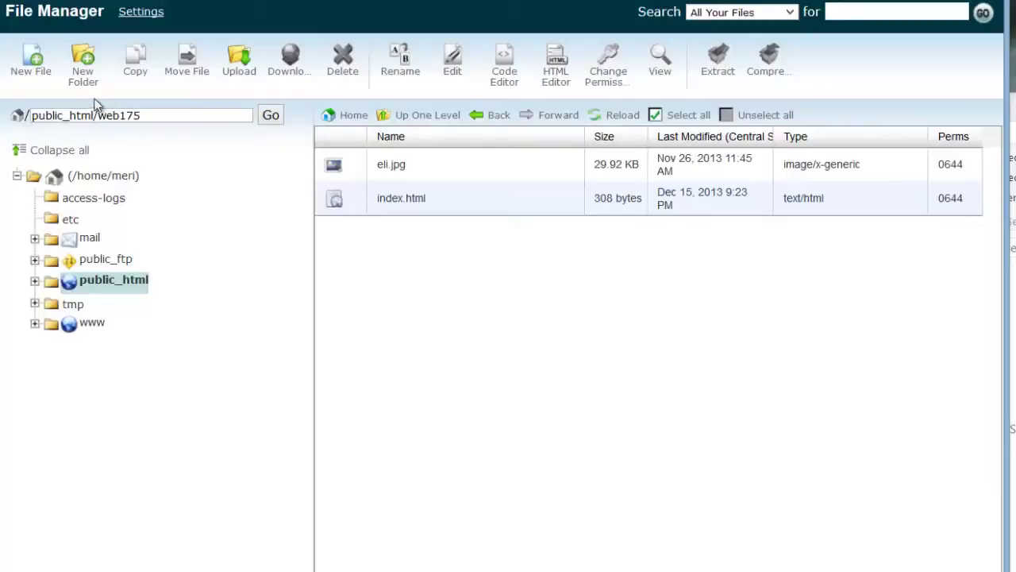
left_click(85, 73)
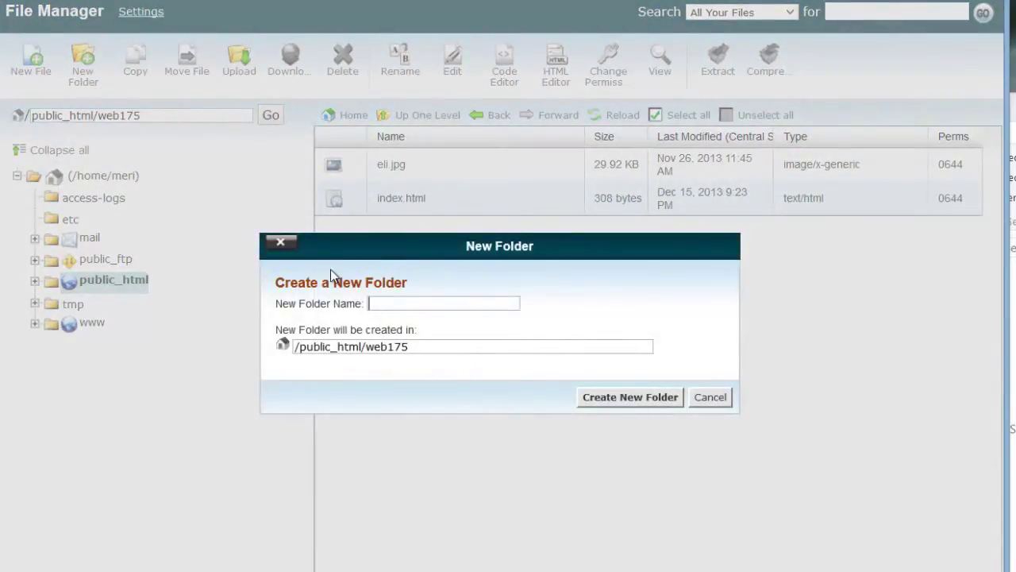
type("labs")
left_click(660, 396)
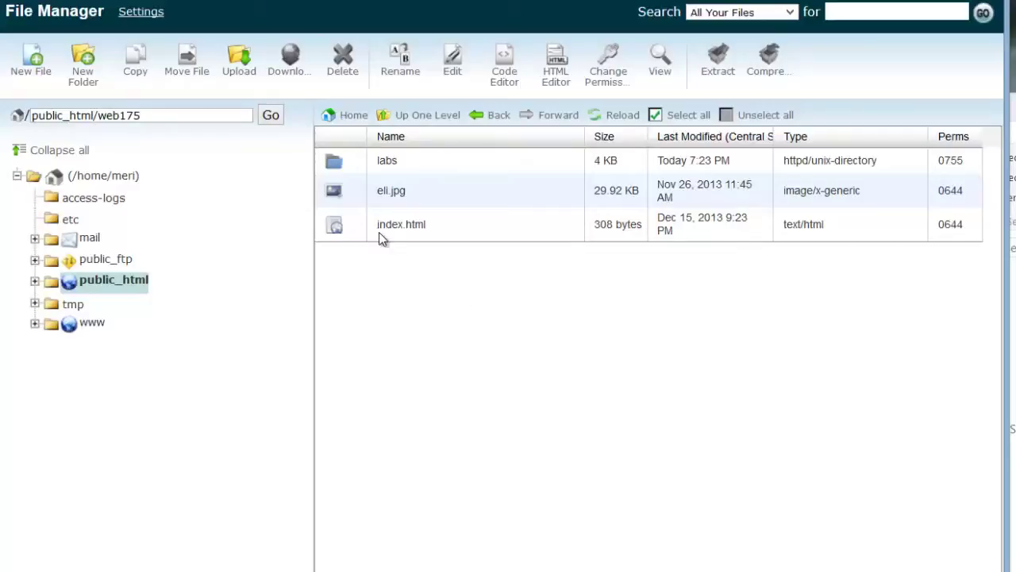
left_click(91, 77)
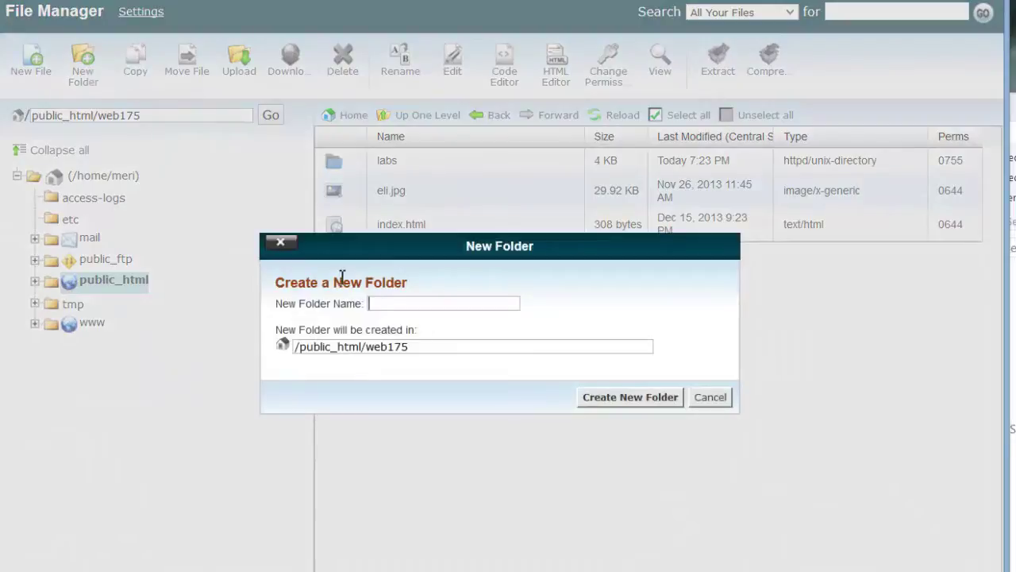
type("images")
key("Return")
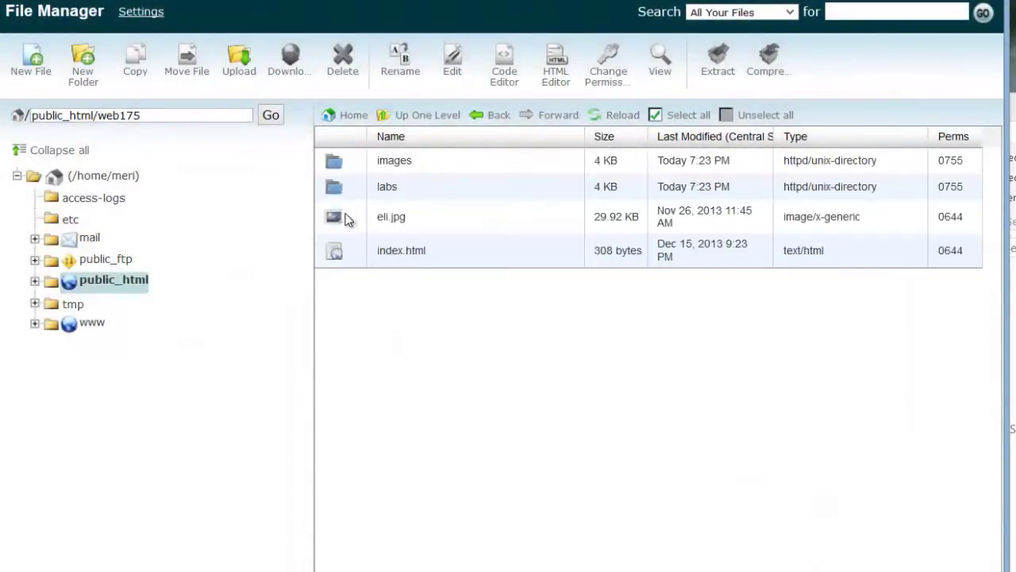
Step: Drag eli.jpg into the labs folder and create a 'css' folder in web175
left_click(390, 221)
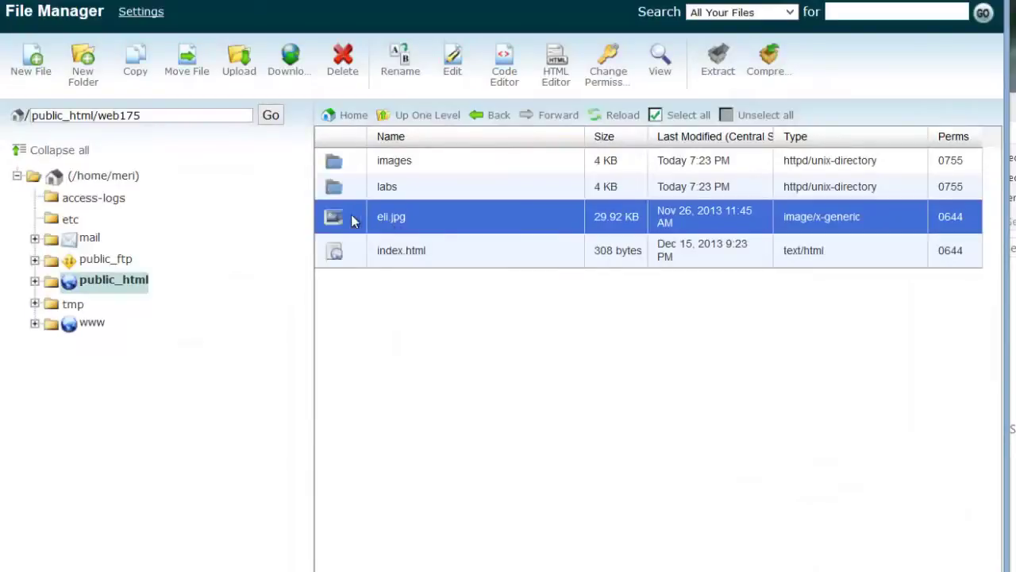
left_click_drag(336, 214, 338, 188)
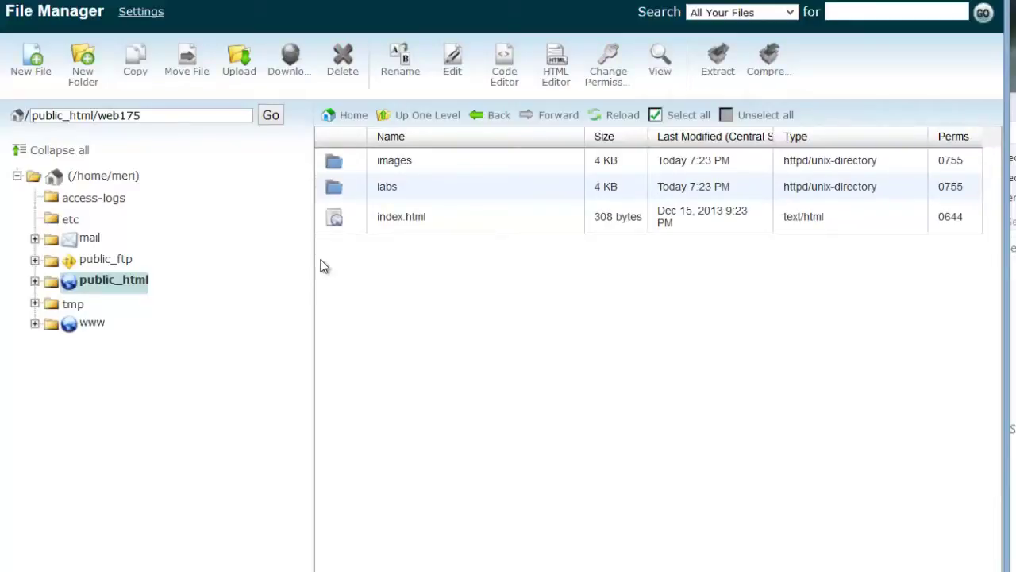
left_click(82, 60)
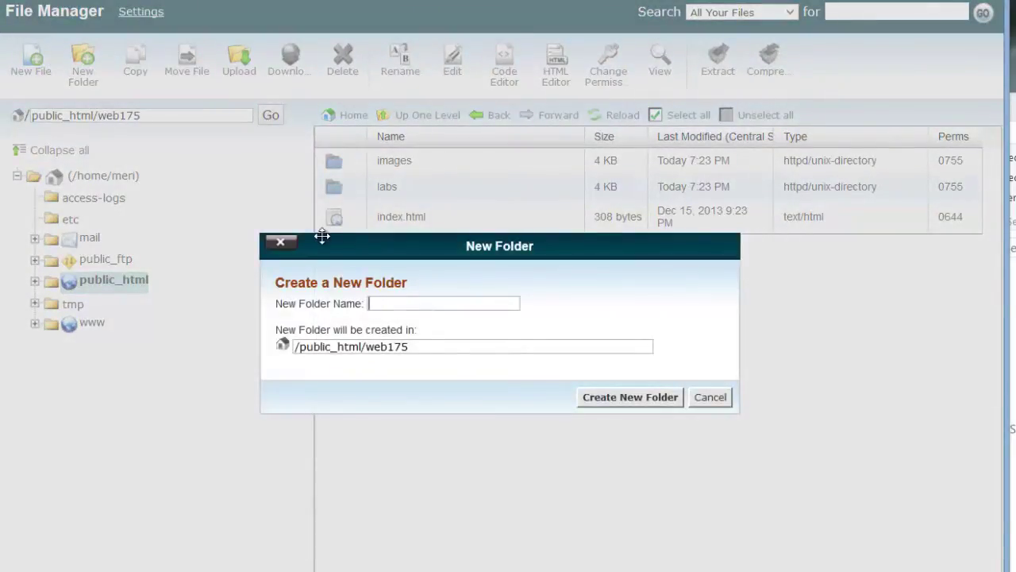
type("css")
left_click(669, 397)
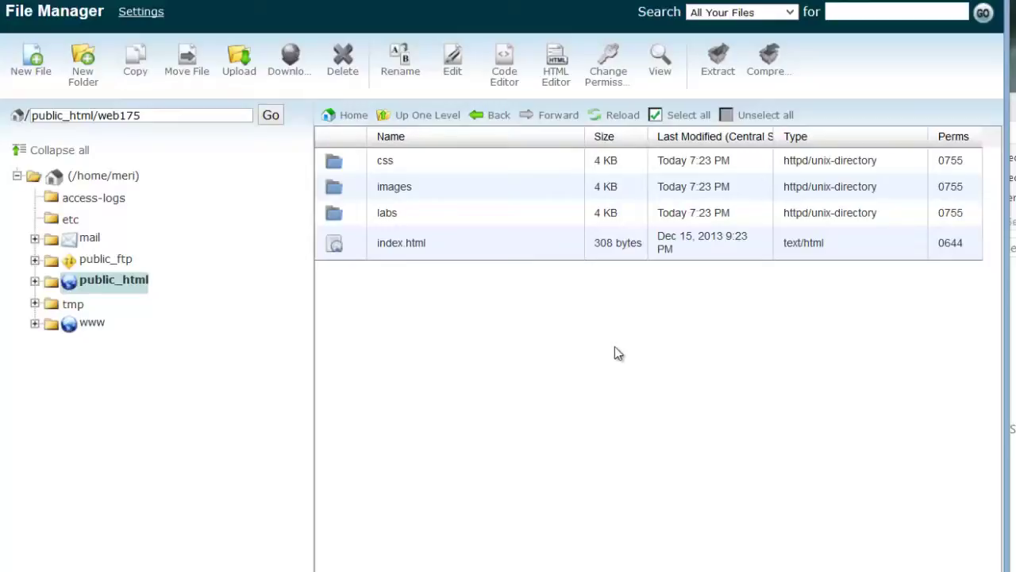
Step: Select index.html in the web175 folder
left_click(391, 244)
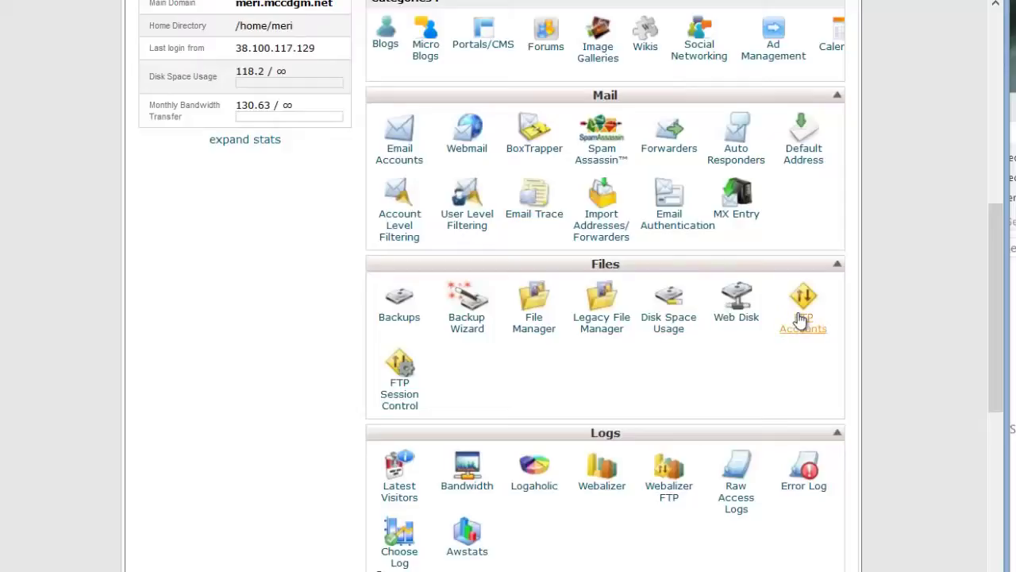
Step: Open FTP Accounts from the Files section and scroll down to the Special FTP Accounts list
left_click(802, 318)
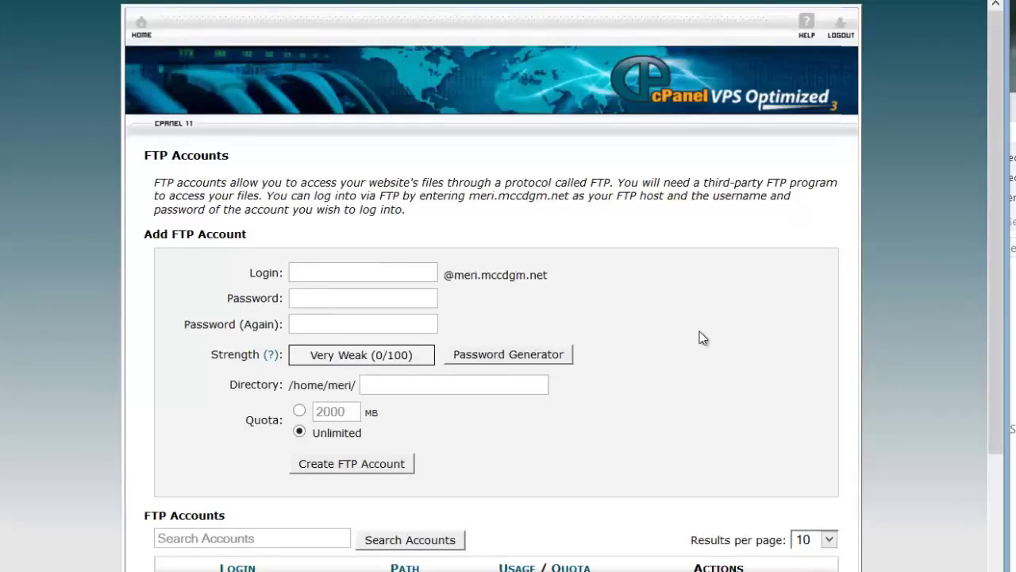
scroll(700, 332, "down", 3)
scroll(699, 332, "down", 1)
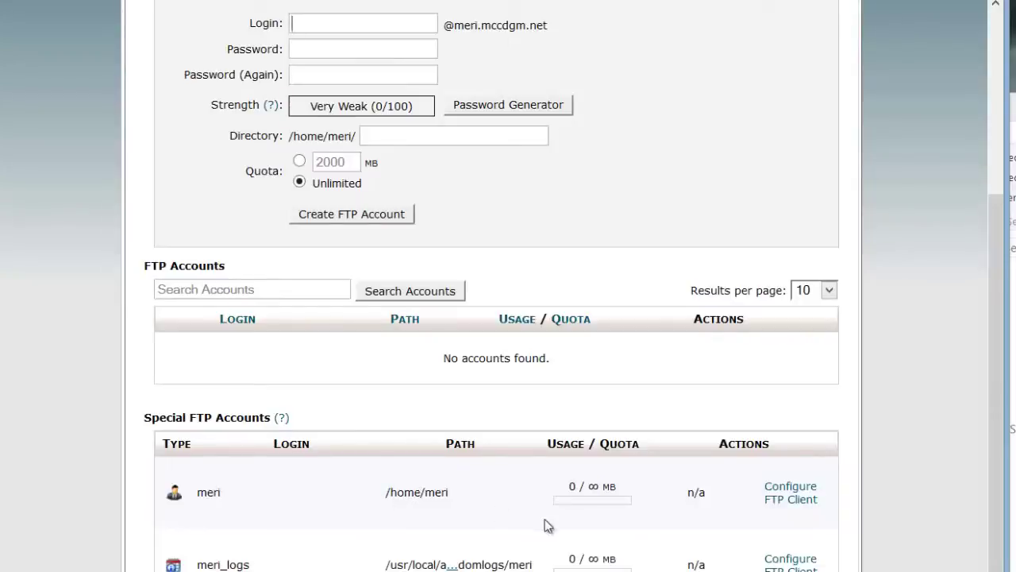
Step: Show the main account's FTP client manual settings (FTP port 21, SFTP port 22), then return to the top
left_click(796, 511)
scroll(796, 511, "down", 3)
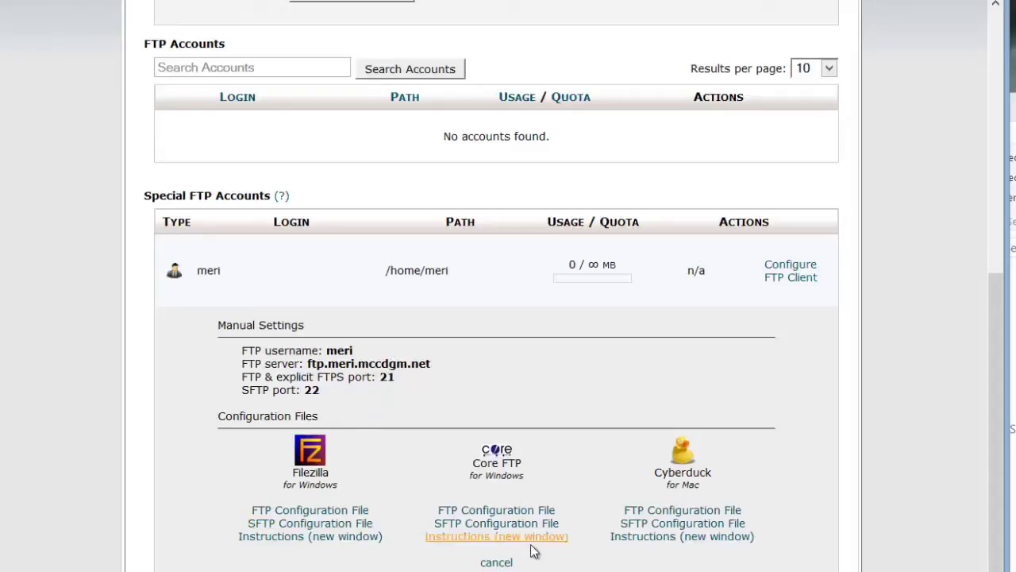
left_click(683, 523)
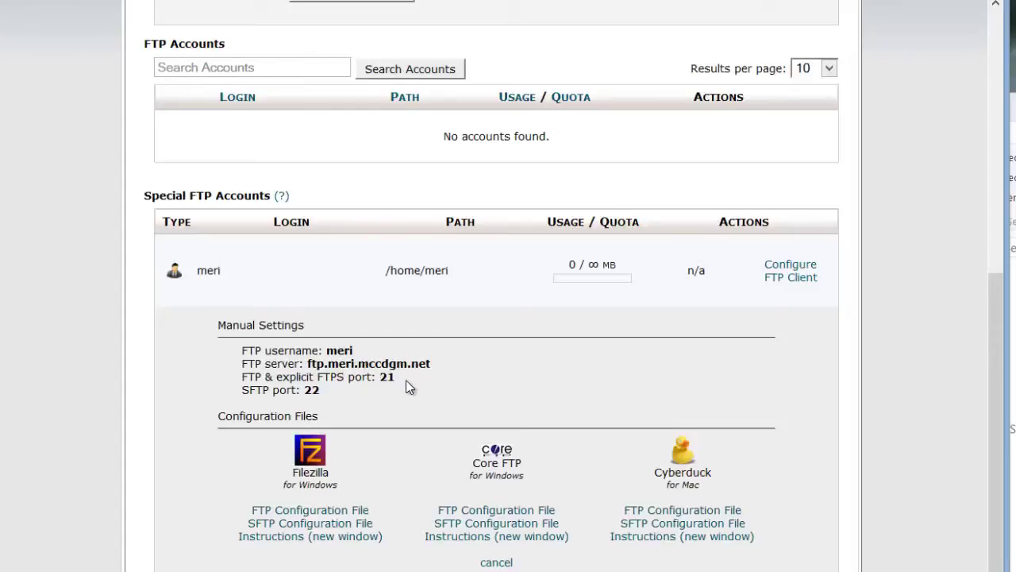
scroll(406, 413, "up", 6)
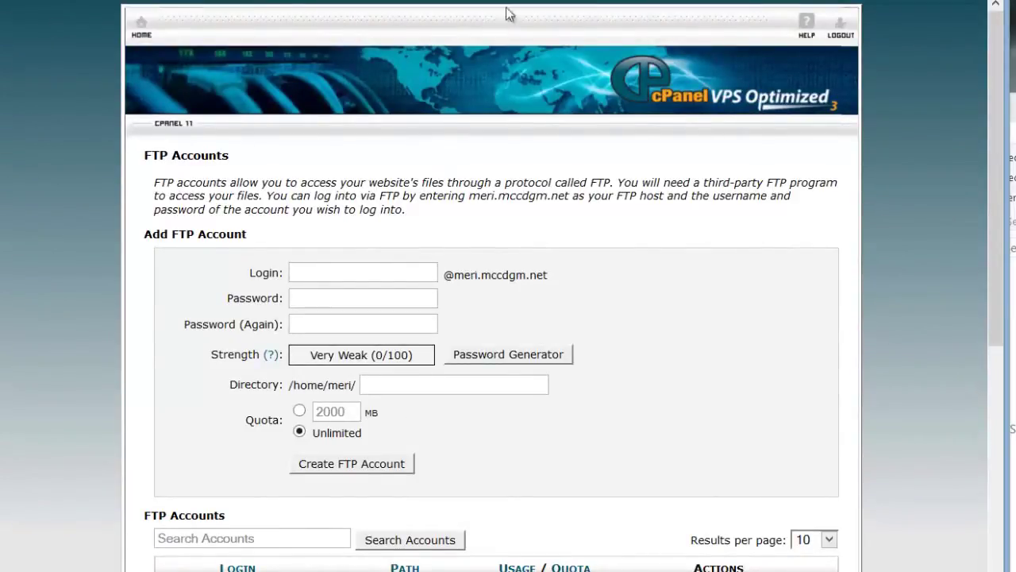
Step: Return to the File Manager tab at public_html/web175 with Ctrl+Tab
key("ctrl+Tab")
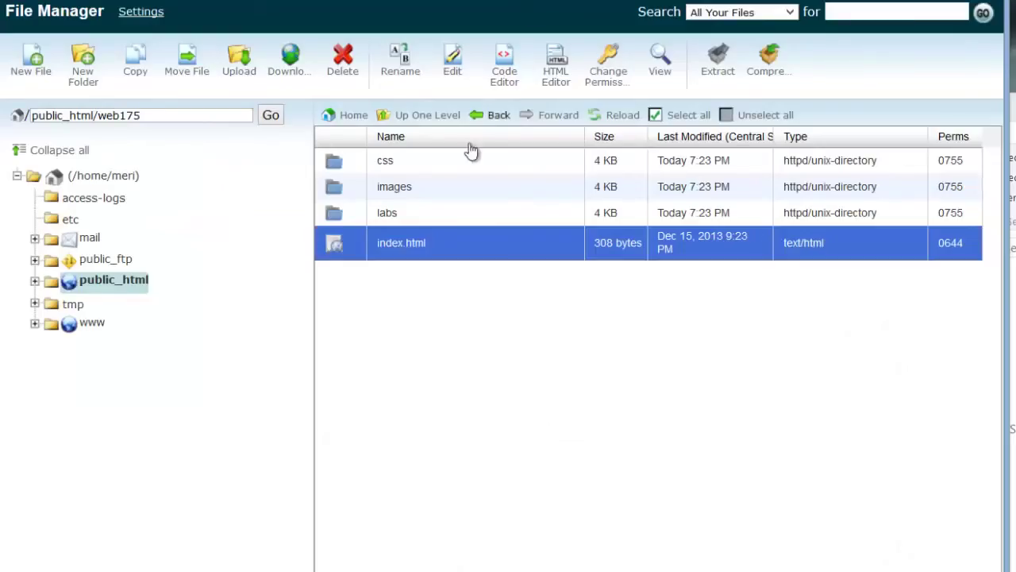